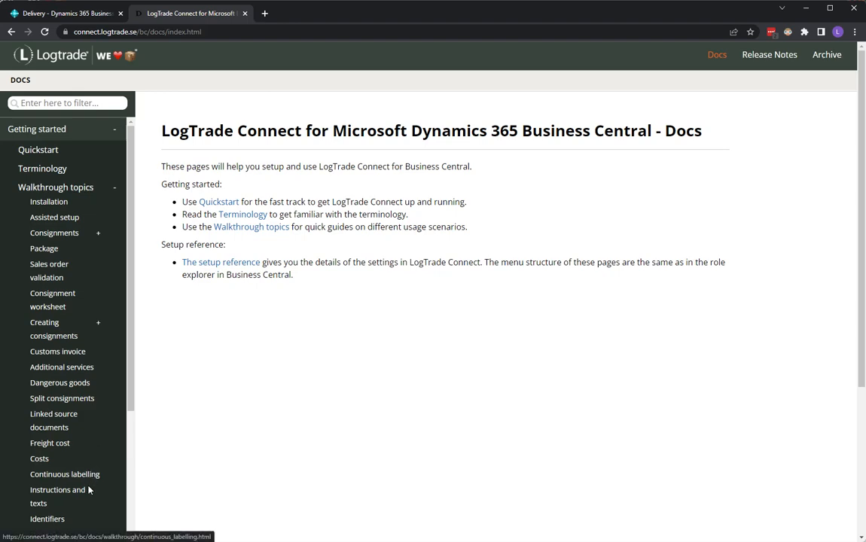
Open the Timetables walkthrough topic and review the three ways to calculate a consignment's expected delivery date
click(50, 534)
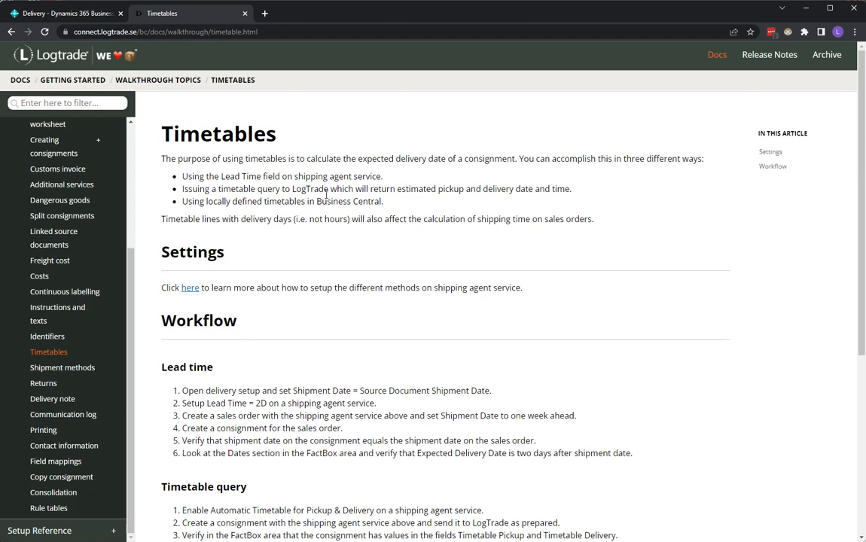
drag(221, 176, 262, 177)
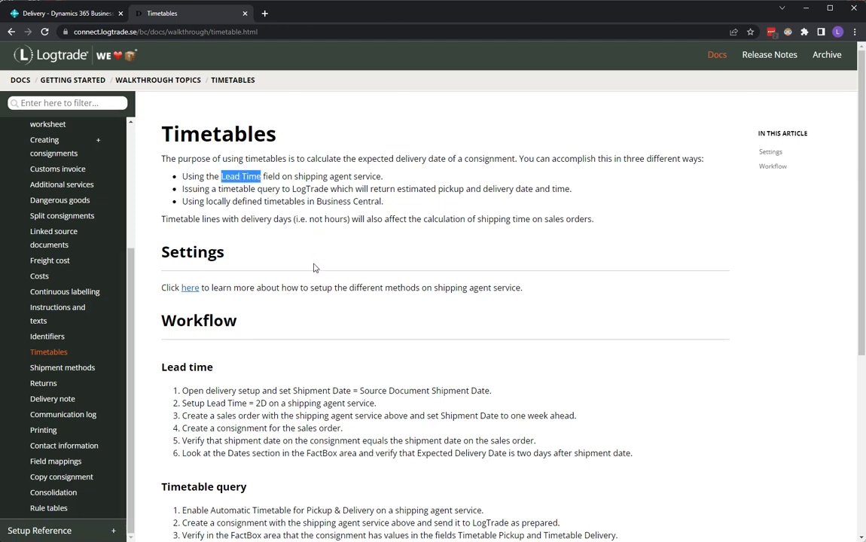
click(219, 189)
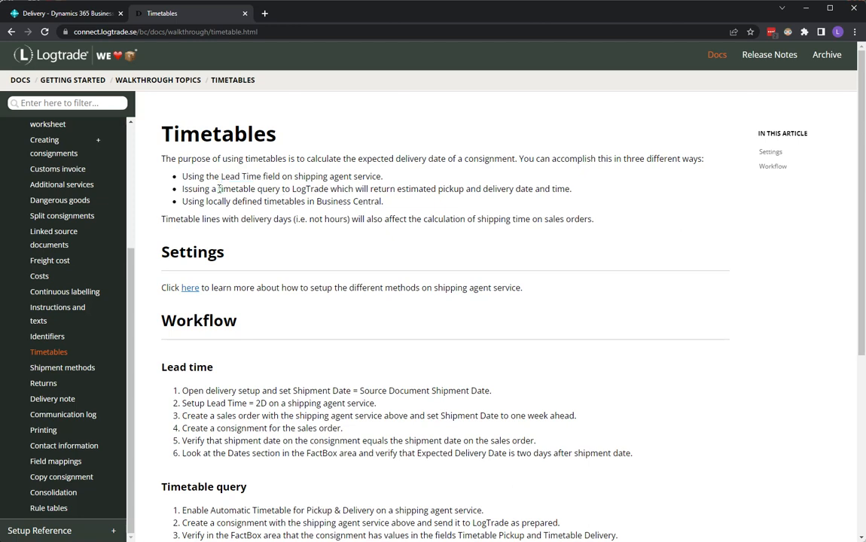
drag(218, 189, 322, 189)
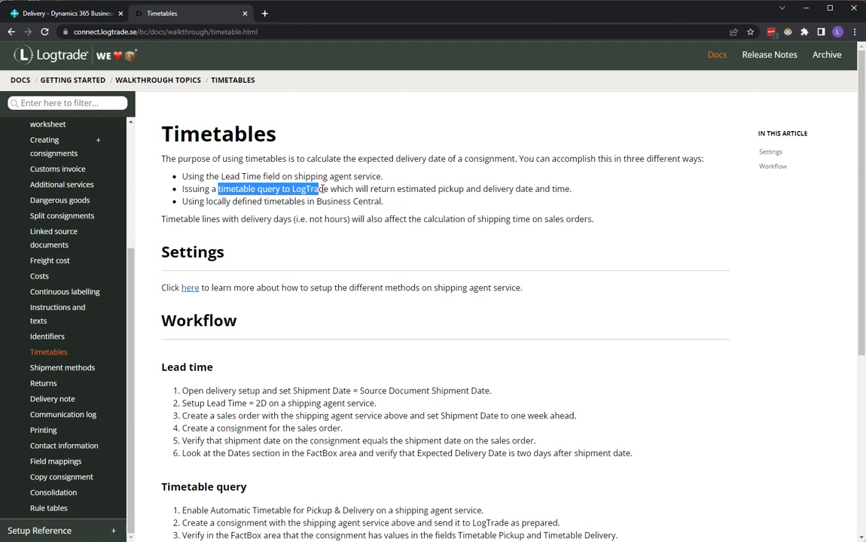
drag(206, 202, 302, 202)
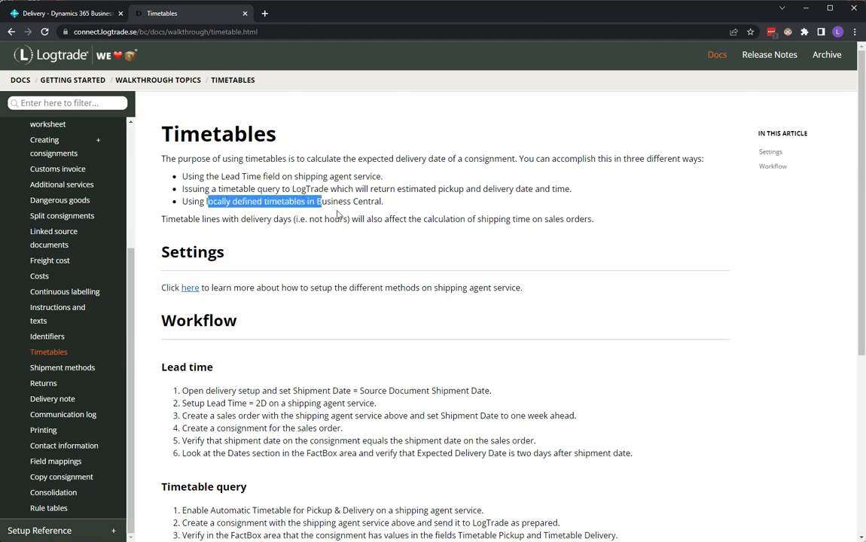
click(453, 195)
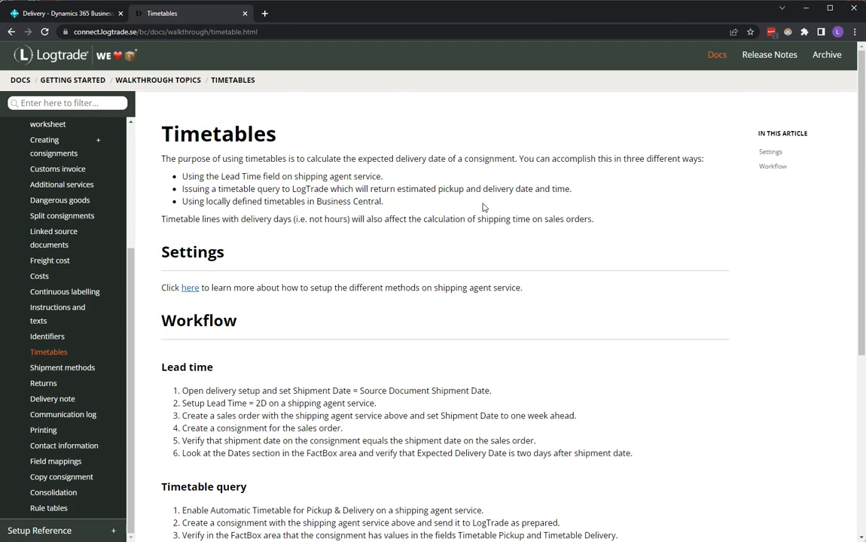
Switch to Business Central and create a new consignment with source type Customer, entering the customer number as the source number
click(64, 17)
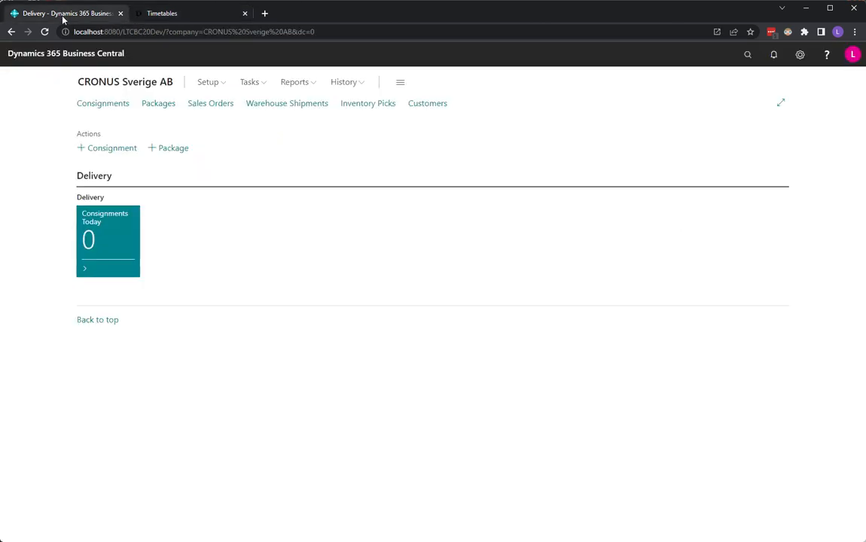
click(118, 149)
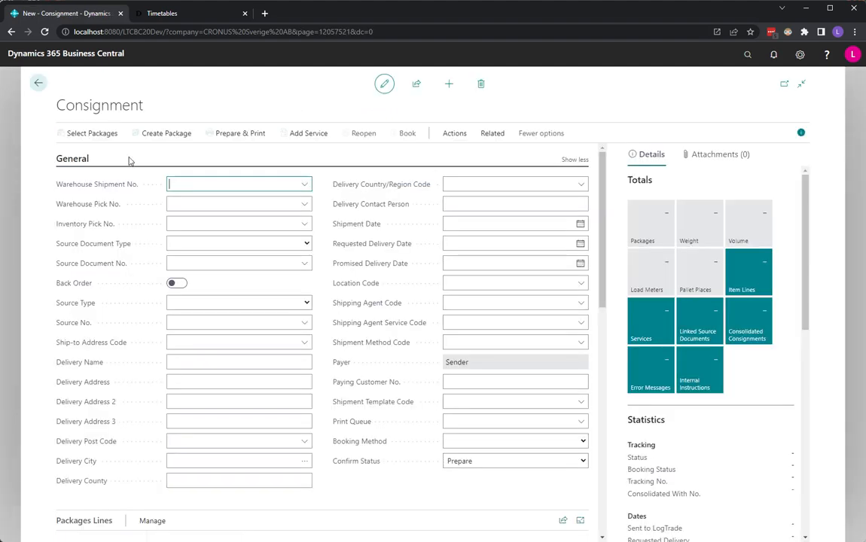
click(204, 306)
click(204, 326)
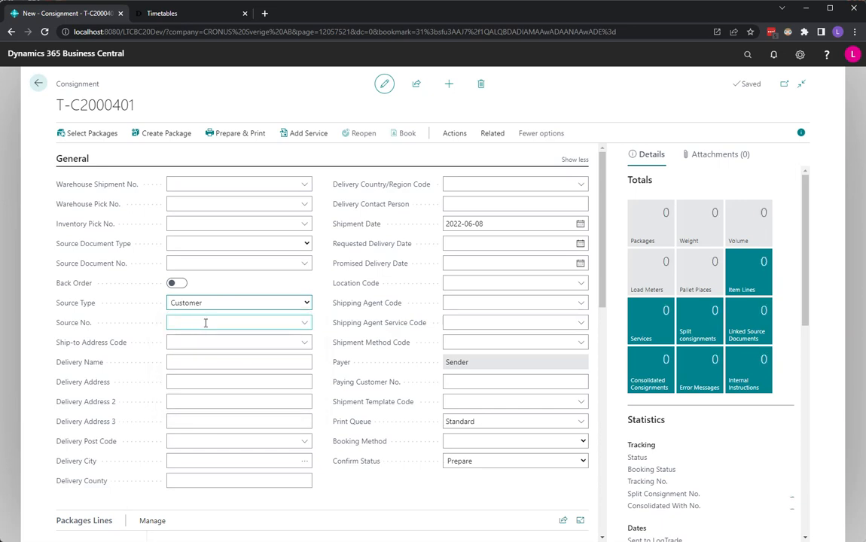
click(205, 322)
text(10000)
key(Tab)
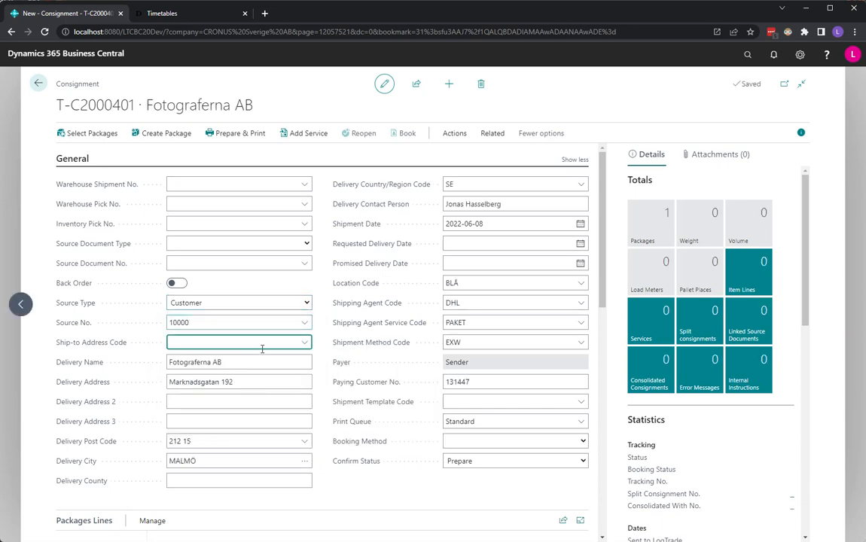
Check the consignment's shipment date and the Shipment Date default options in Delivery Setup, leaving the setting as it is
click(493, 226)
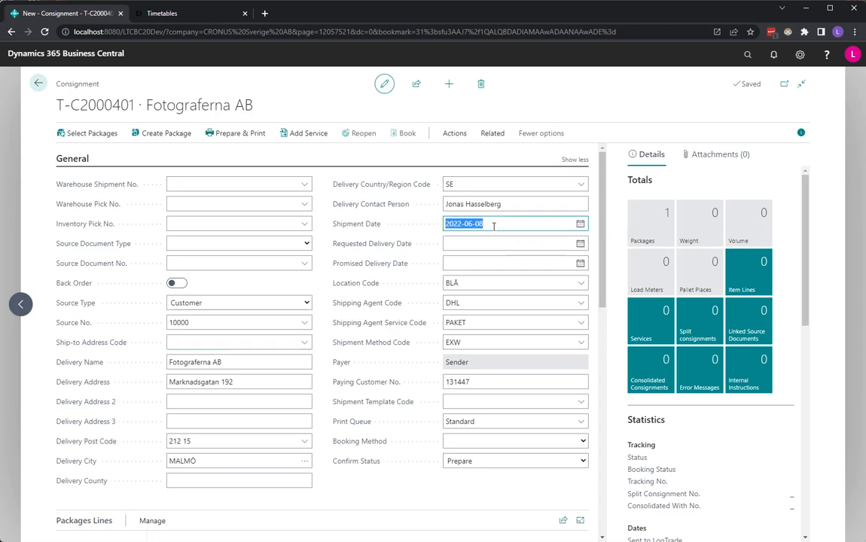
click(494, 226)
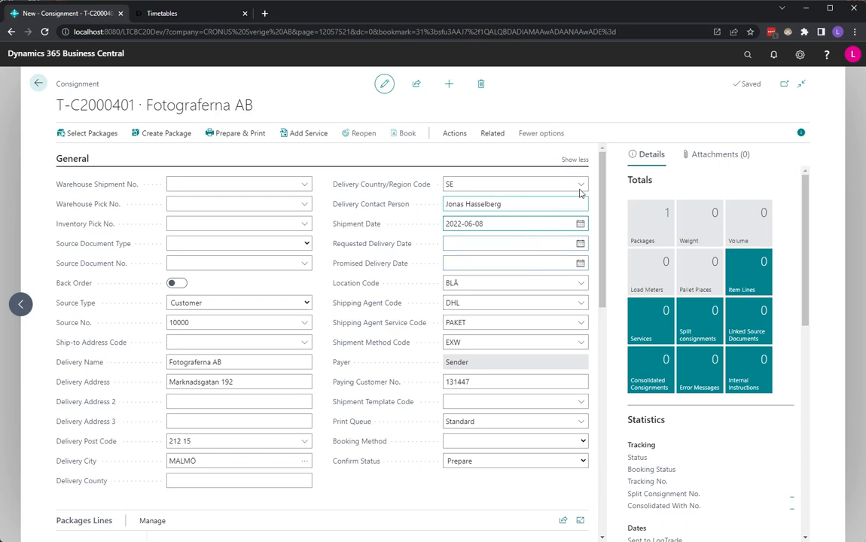
click(748, 56)
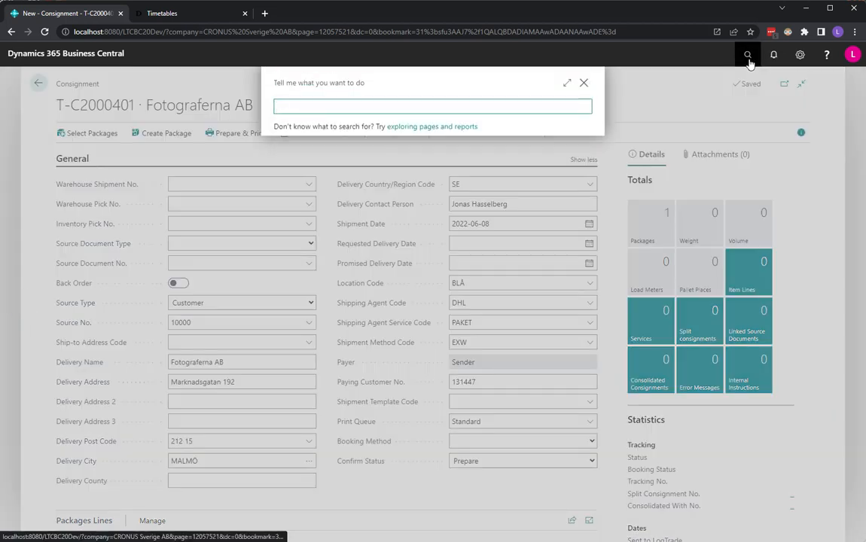
text(delivery set)
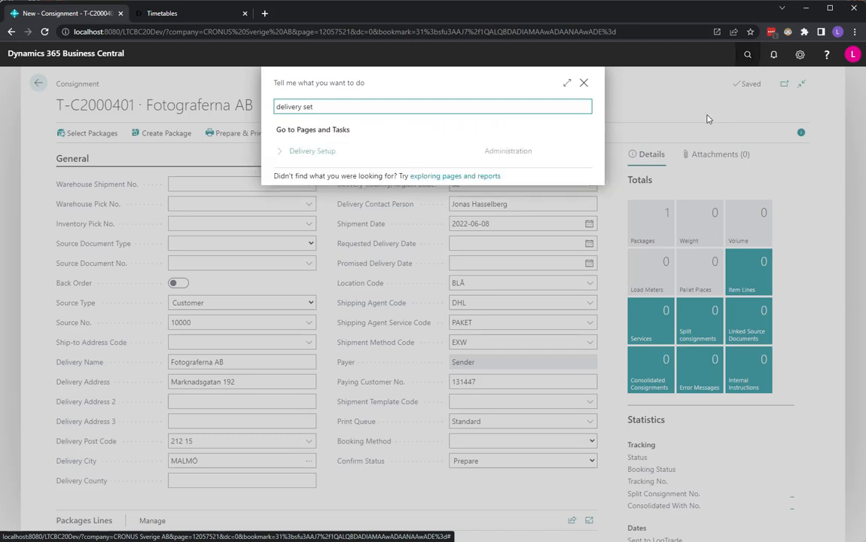
click(290, 159)
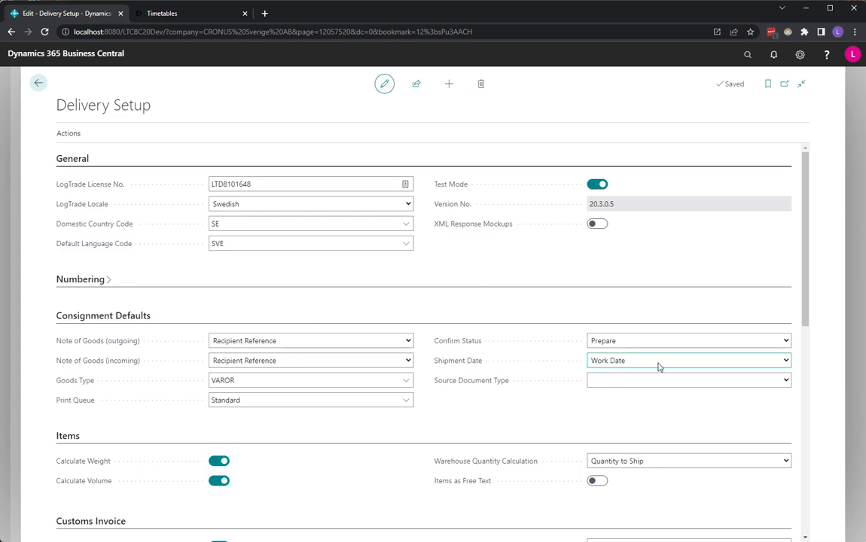
click(719, 367)
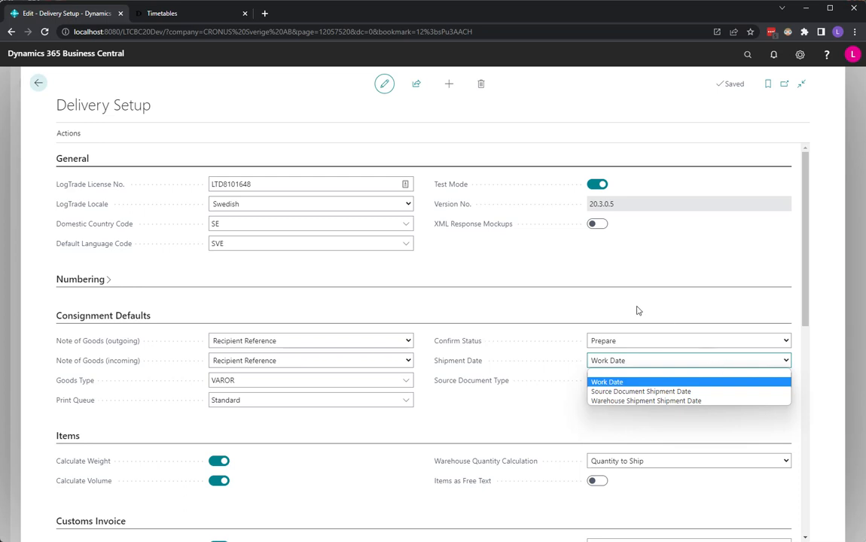
click(40, 84)
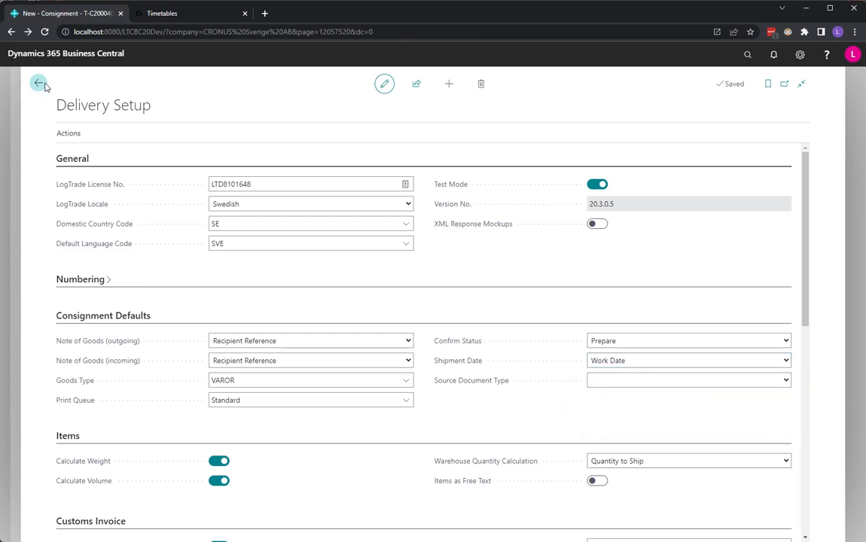
Compare the consignment's shipment date with the Timetable Delivery date in its statistics
click(491, 223)
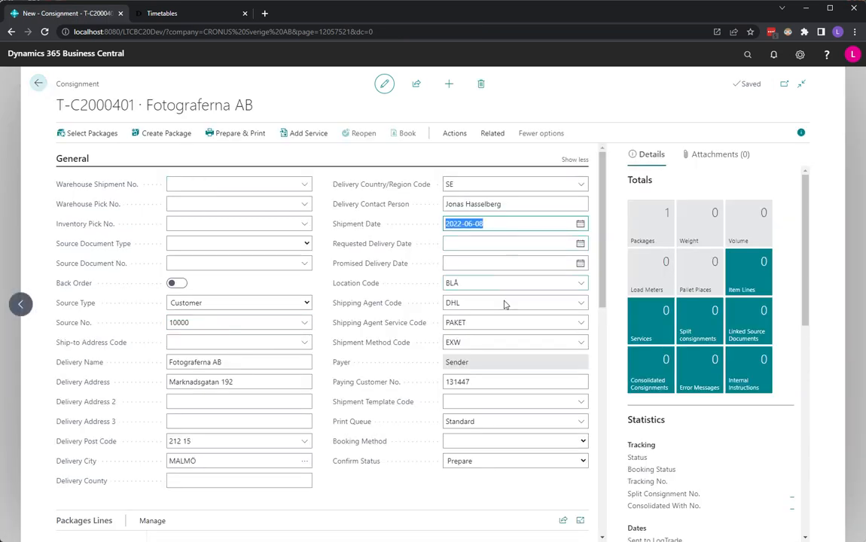
drag(804, 295, 803, 367)
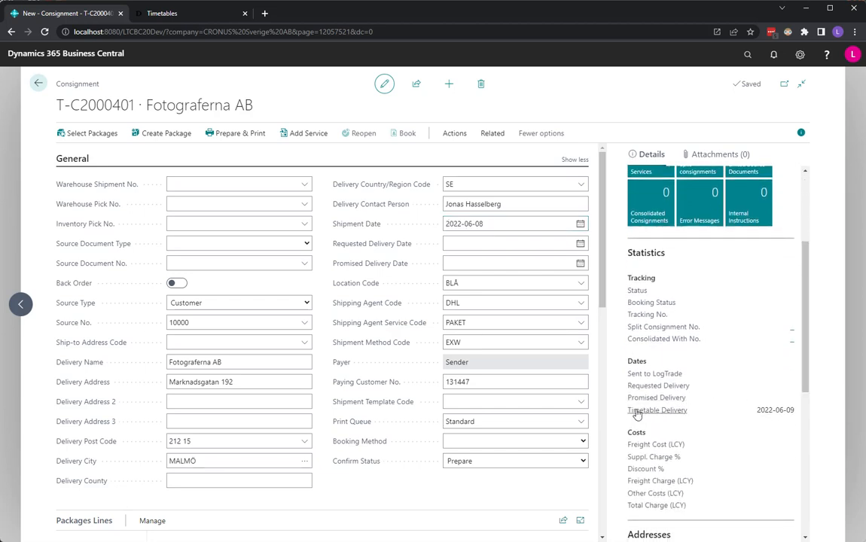
drag(637, 412, 697, 418)
drag(757, 413, 796, 415)
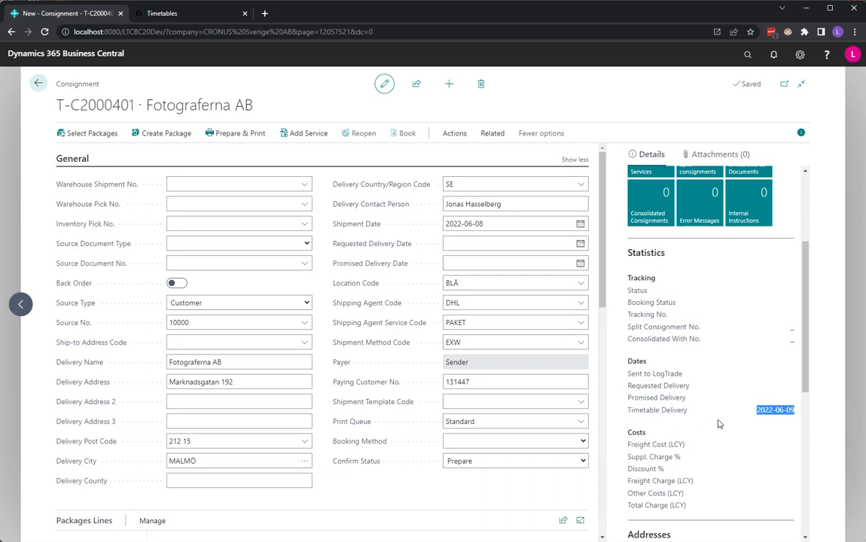
Open the setup of the DHL PAKET shipping agent service from the consignment's full service list
click(582, 323)
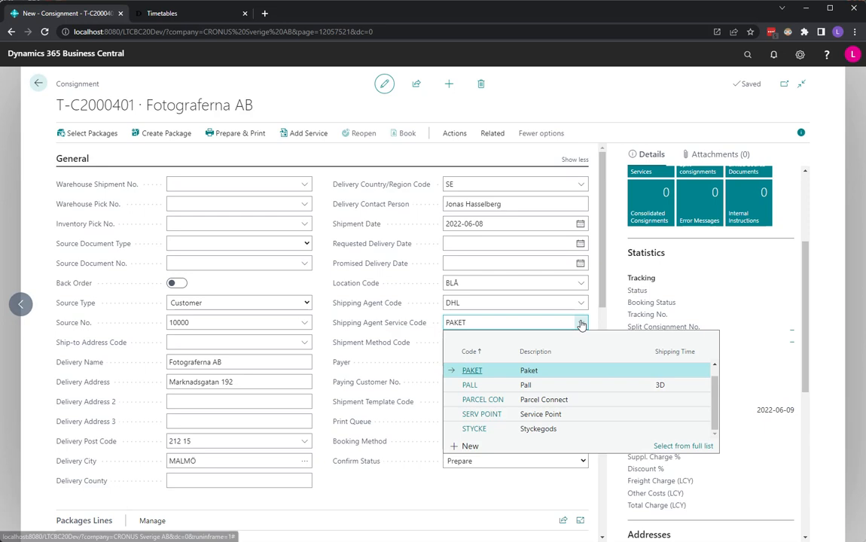
click(675, 446)
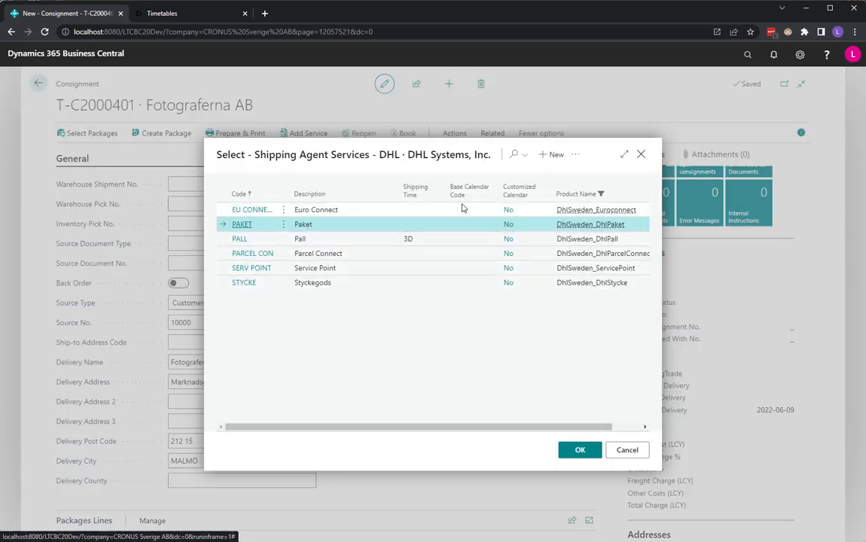
click(575, 154)
click(540, 215)
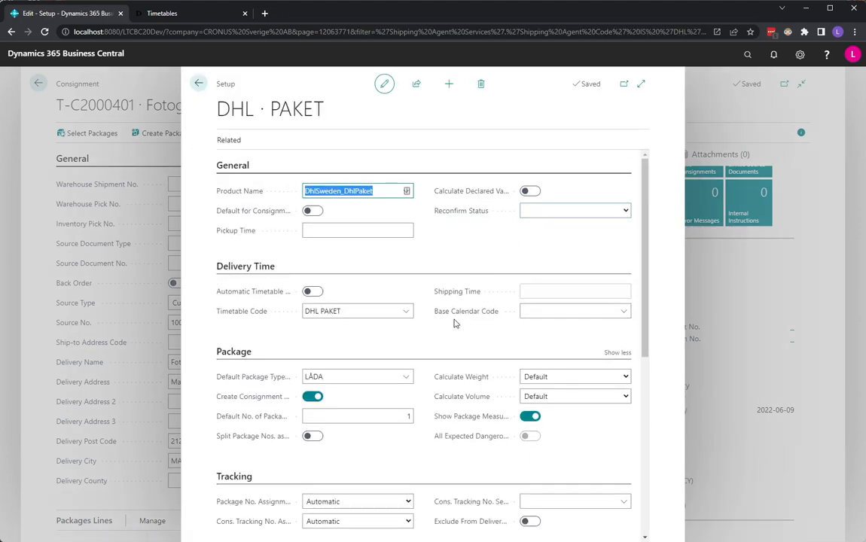
Examine the post code ranges and delivery days in the DHL PAKET timetable, and return to the consignment without changing its service
click(406, 314)
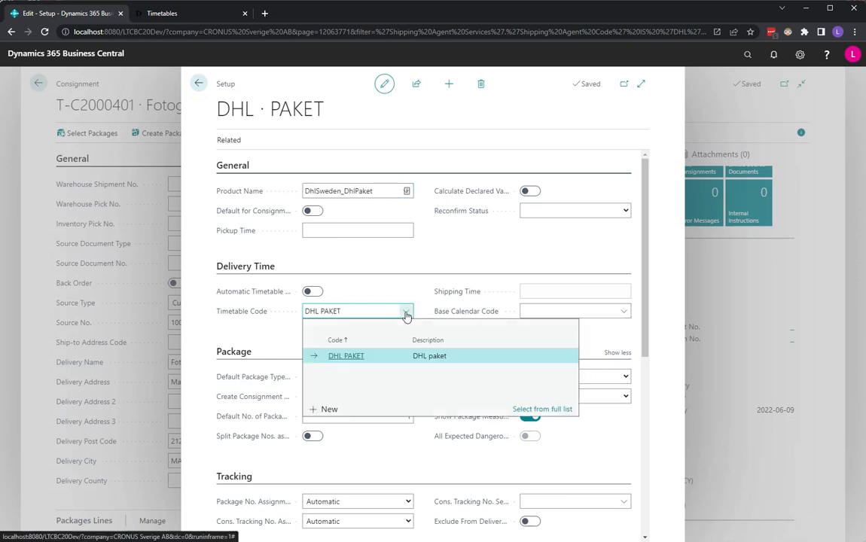
click(540, 410)
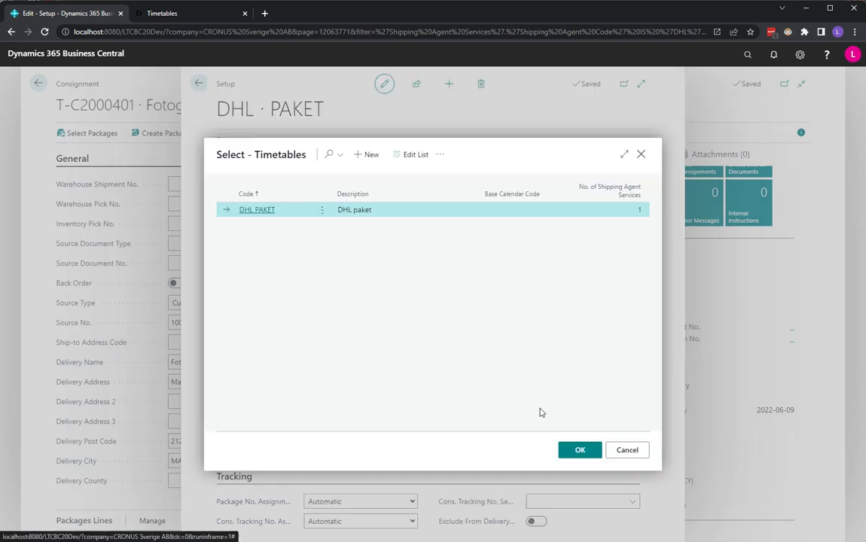
click(441, 156)
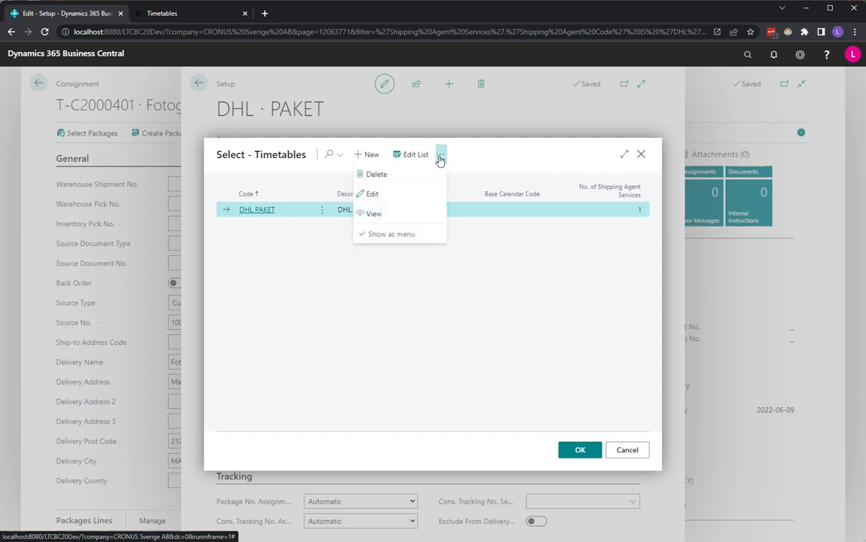
click(371, 195)
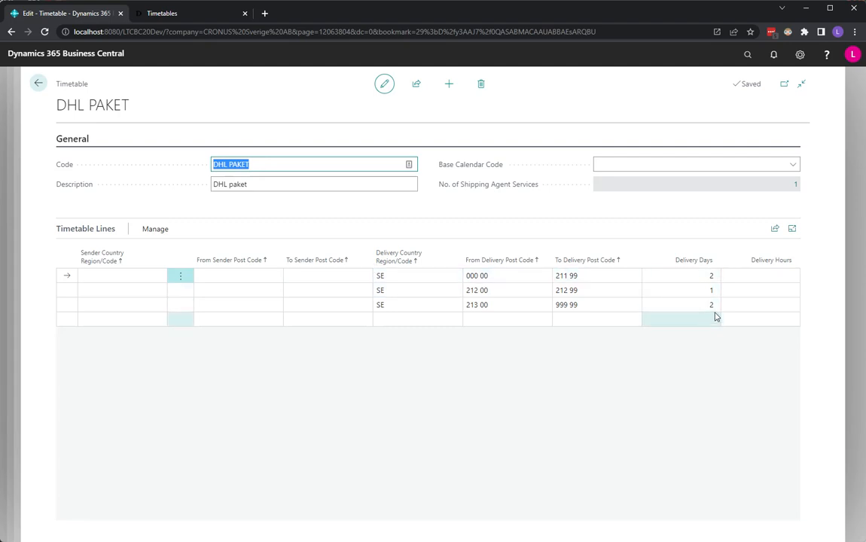
click(506, 277)
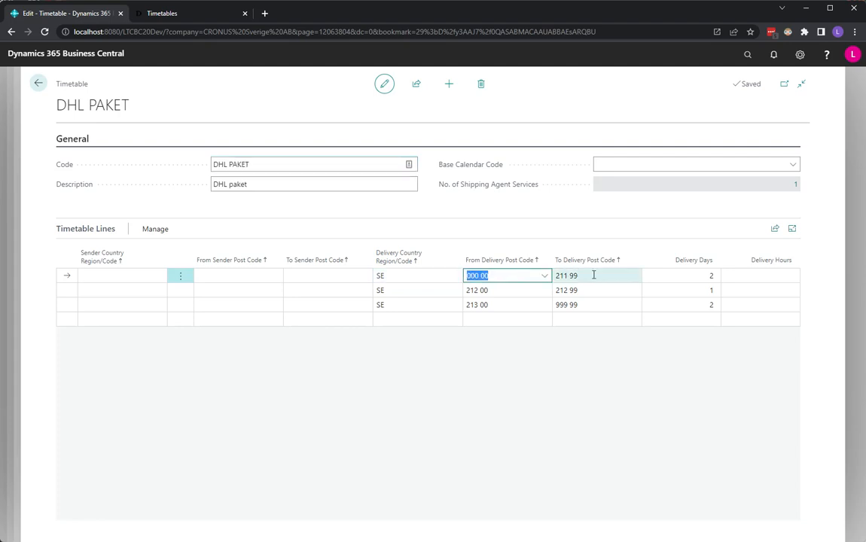
click(594, 275)
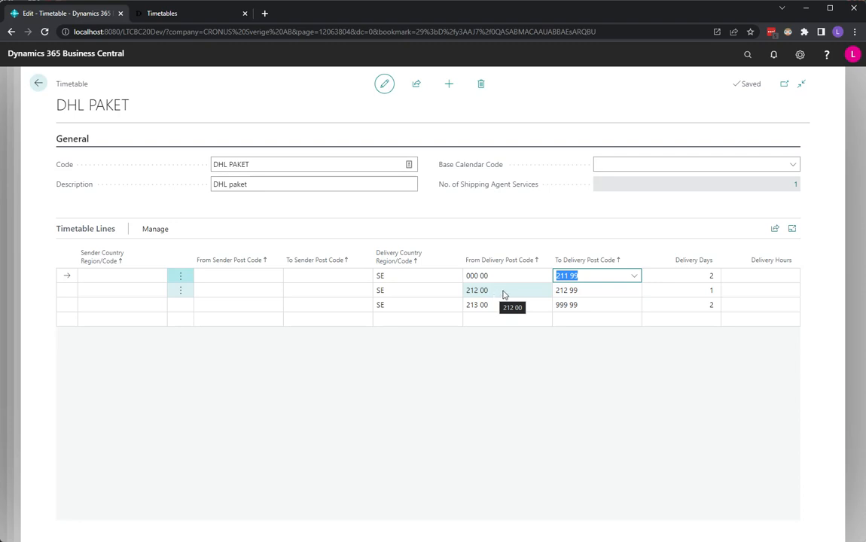
click(674, 290)
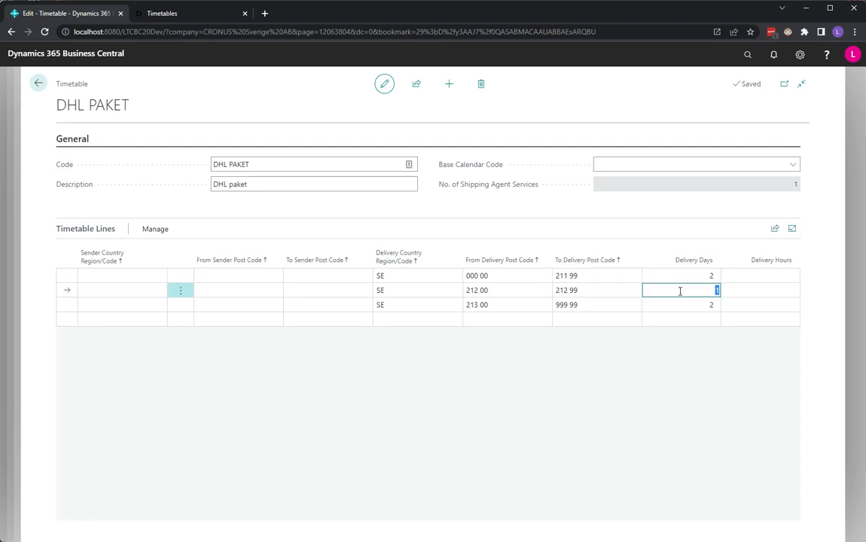
click(39, 83)
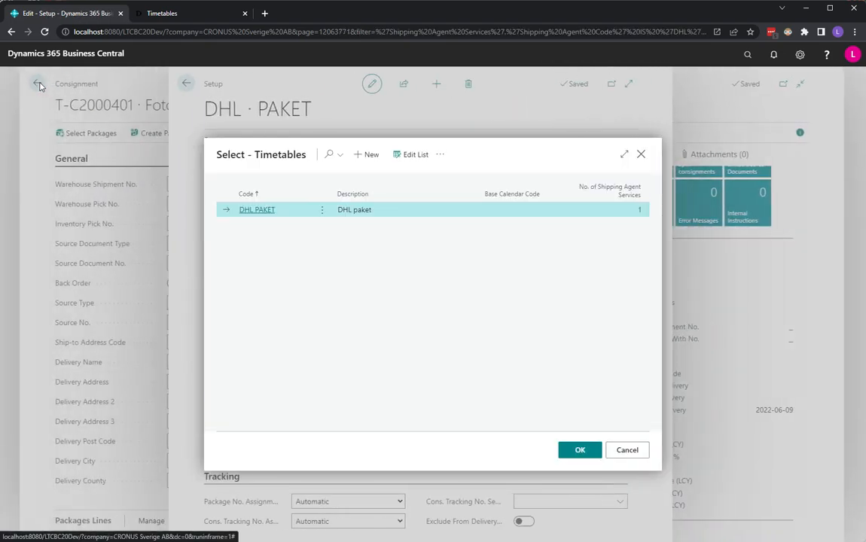
click(640, 154)
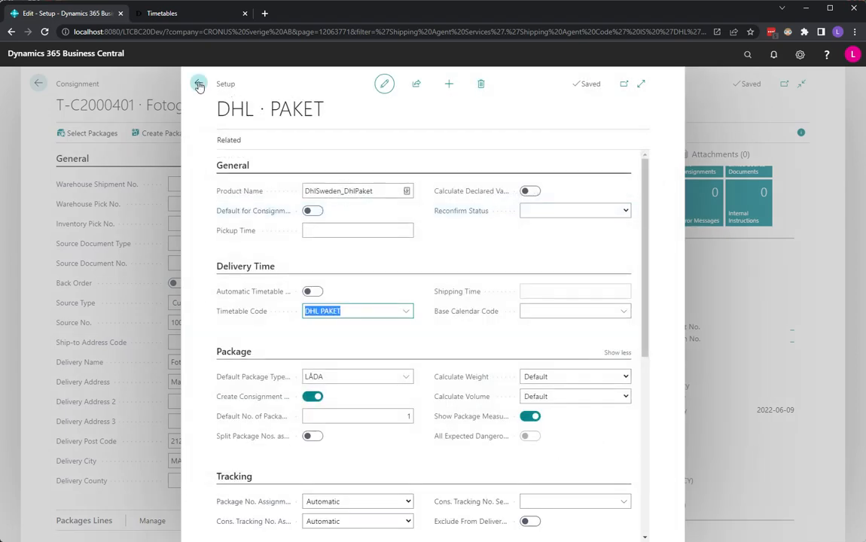
click(198, 84)
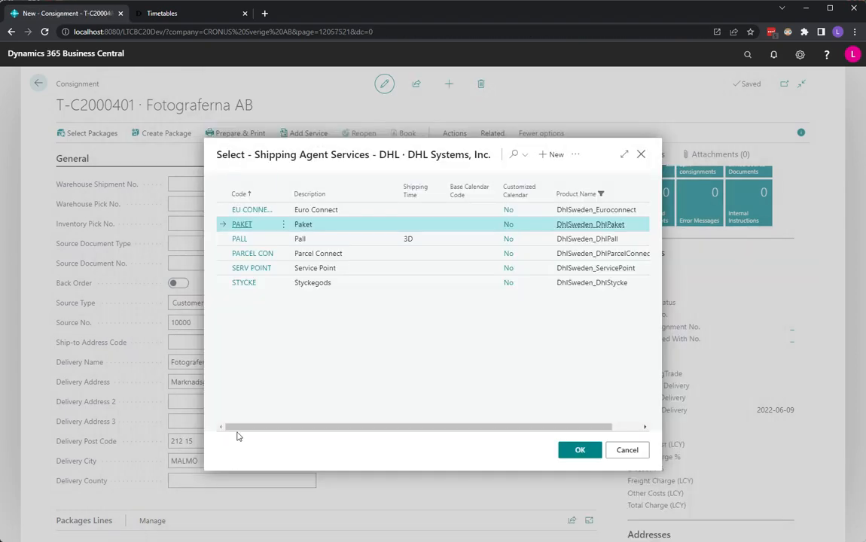
click(626, 451)
Set the consignment's delivery post code to 90102 to recalculate the timetable delivery date
click(206, 442)
text(90102)
key(Tab)
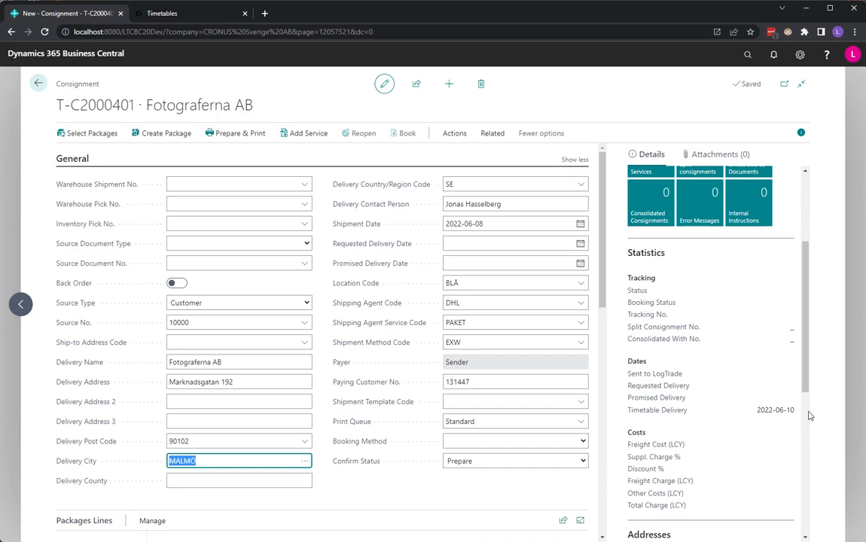
Set the consignment's delivery post code to 21215 to recalculate the timetable delivery date
click(203, 442)
text(212)
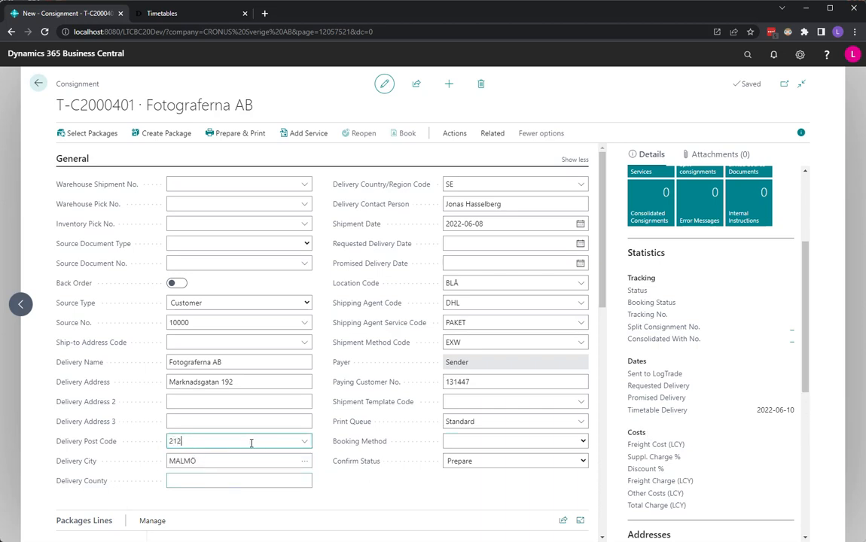
text(15)
key(Tab)
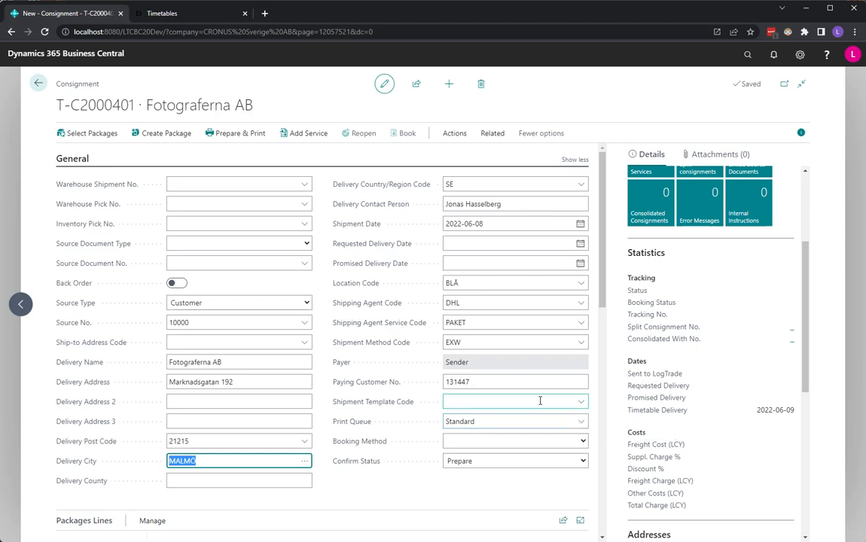
Change the consignment's shipping agent service to PALL and check the Expected Delivery date in its statistics
click(583, 325)
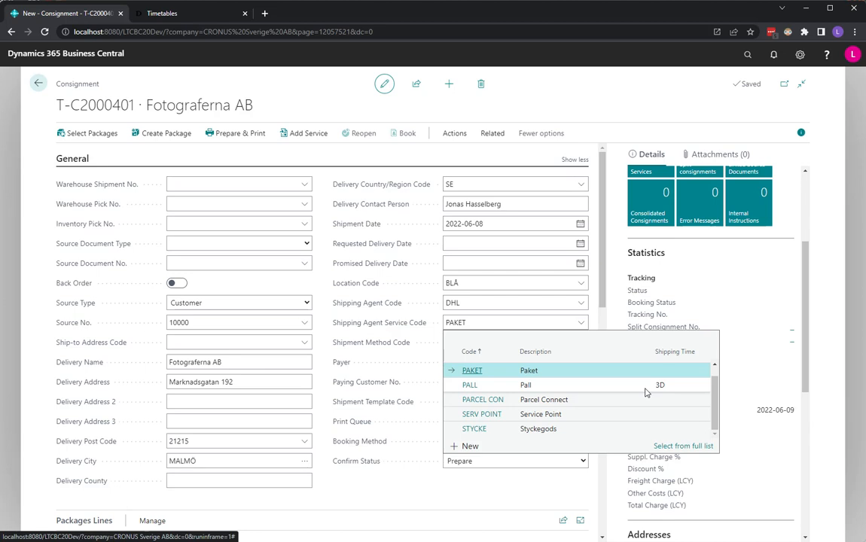
click(543, 386)
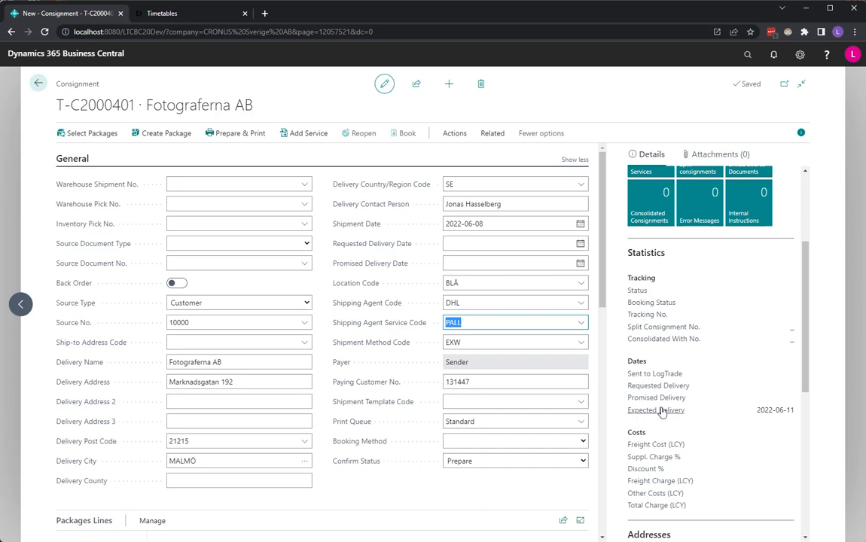
mouse_move(657, 413)
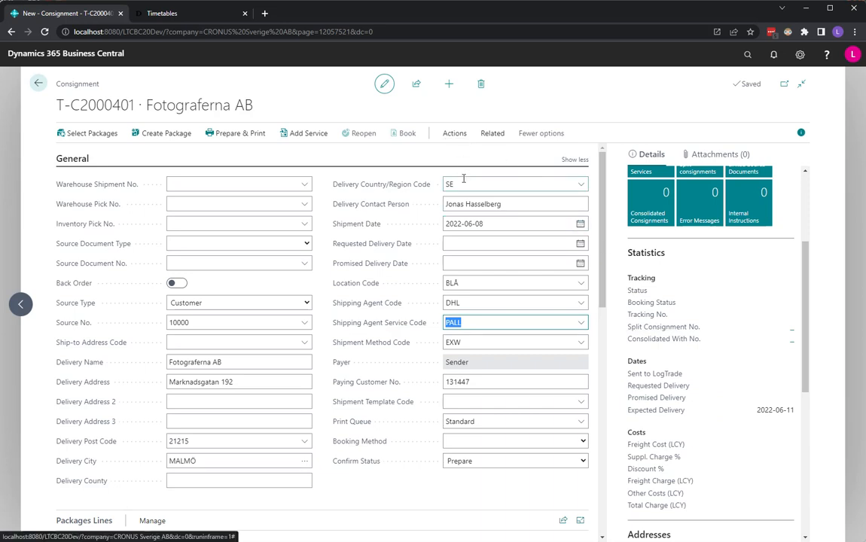
Set the weight of the PALL package line to 24 and get the carrier's timetable for the consignment
scroll(412, 387, down, 3)
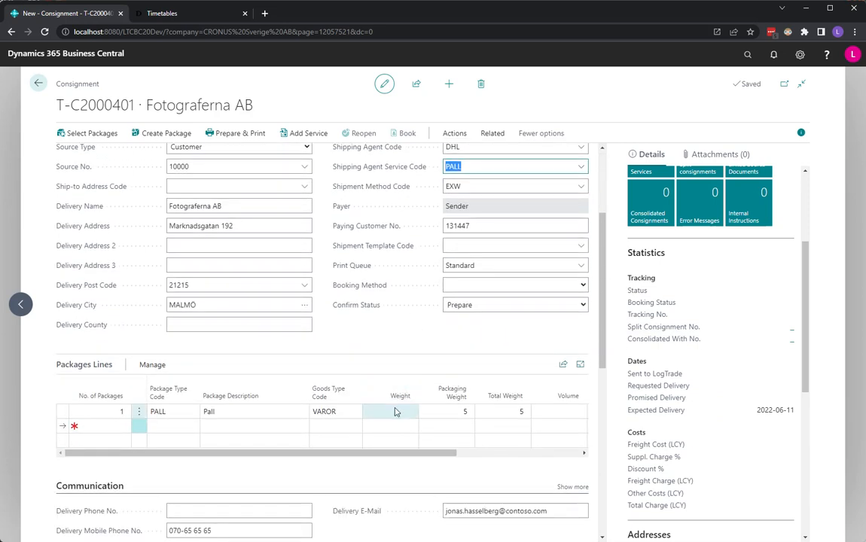
click(395, 412)
text(24)
key(Tab)
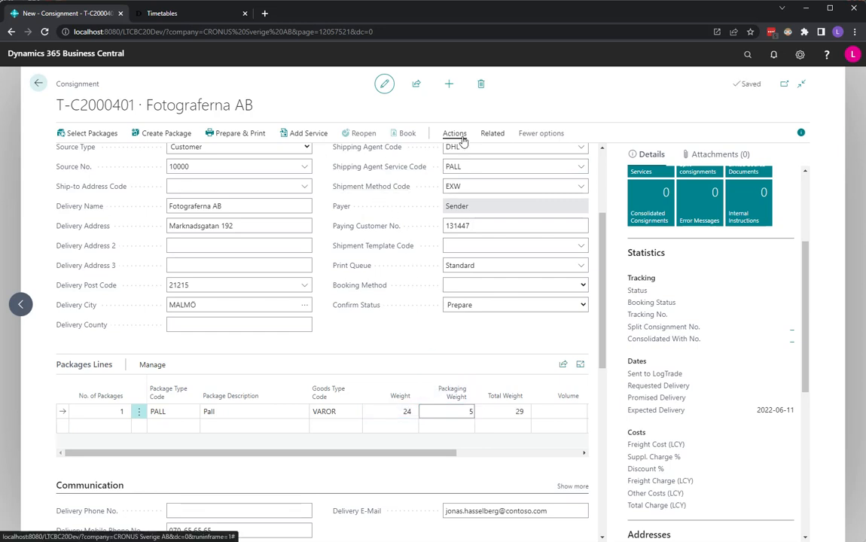
click(461, 135)
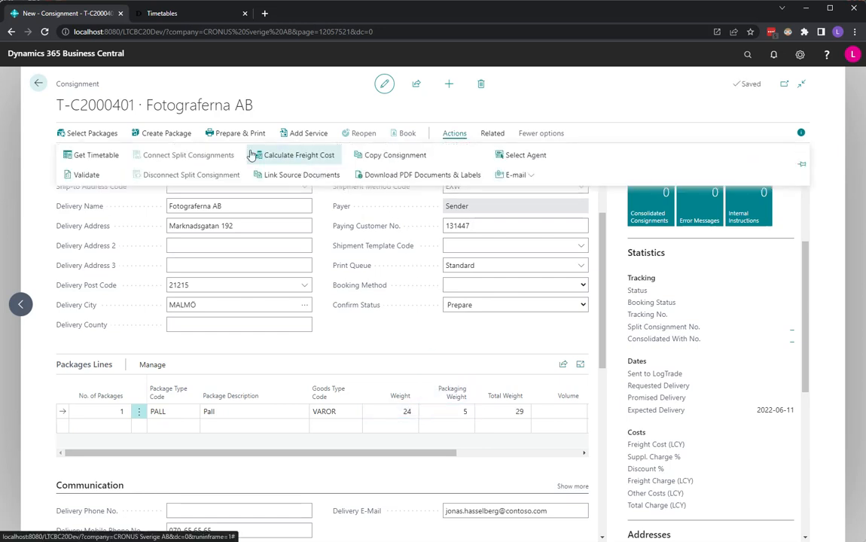
click(89, 157)
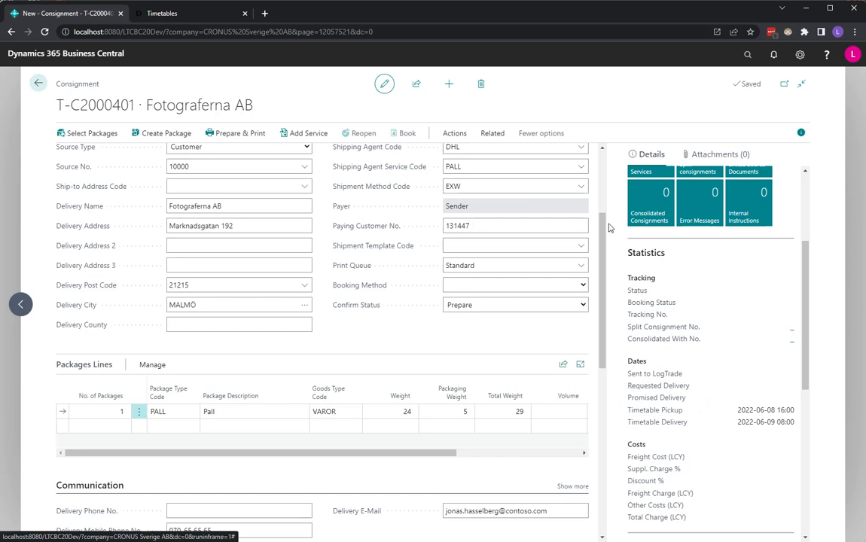
Compare the shipping time of the PALL service with the consignment's Timetable Delivery date and time
click(581, 166)
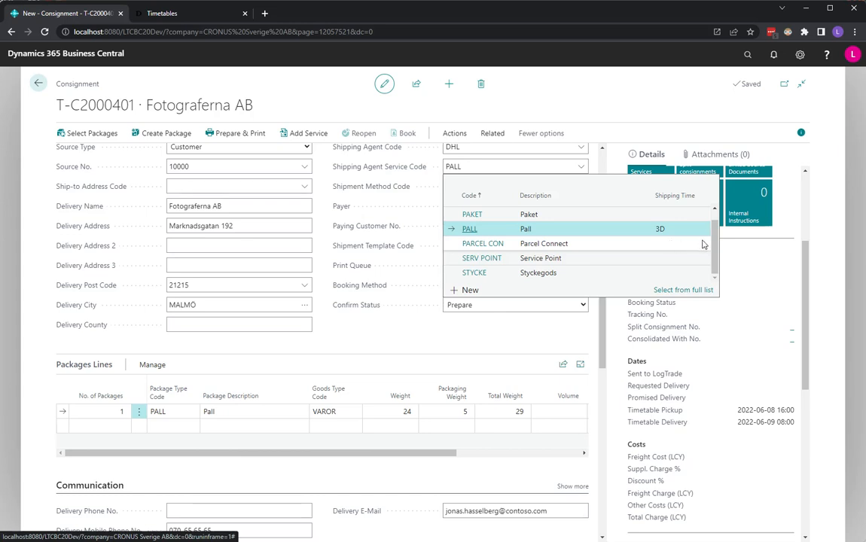
click(660, 228)
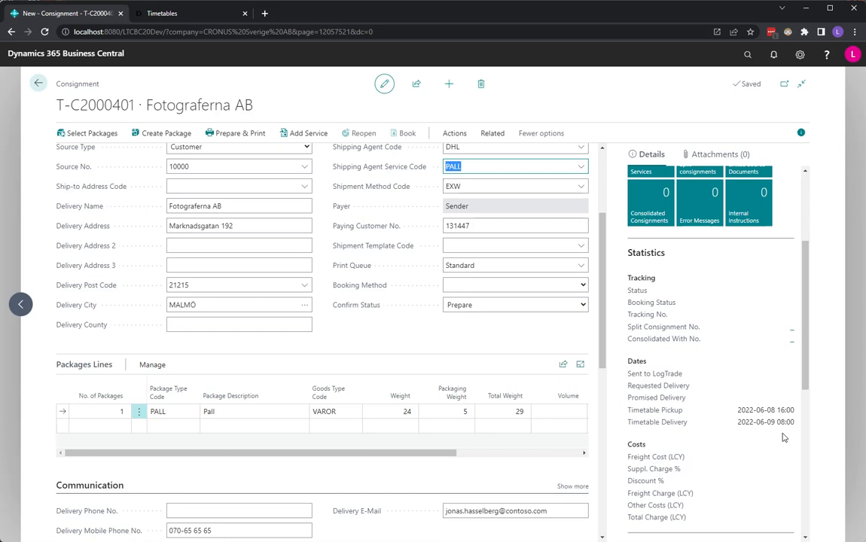
drag(737, 427, 795, 424)
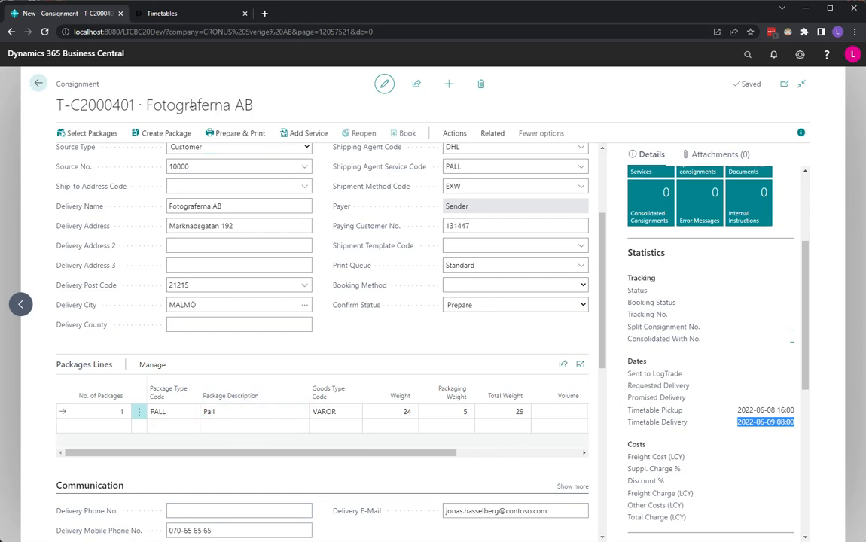
Leave the consignment and open the Delivery Statistics report from the Delivery home page
click(40, 84)
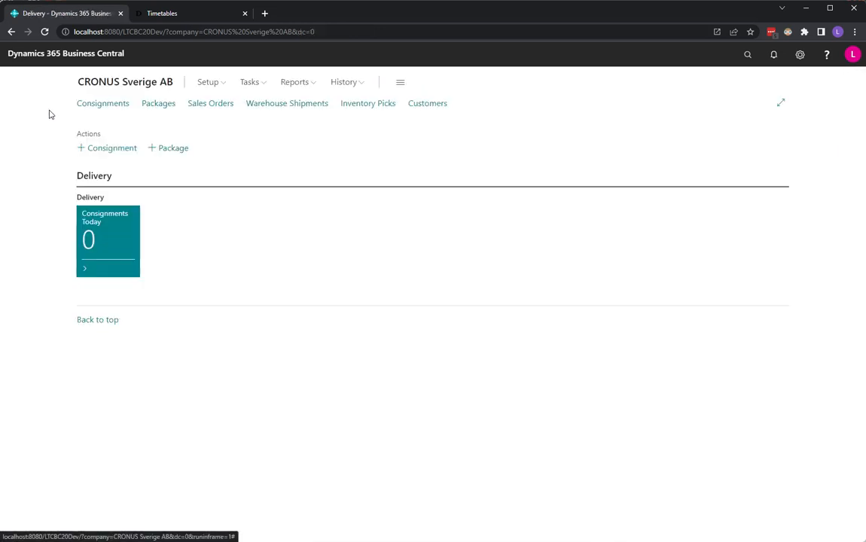
click(314, 89)
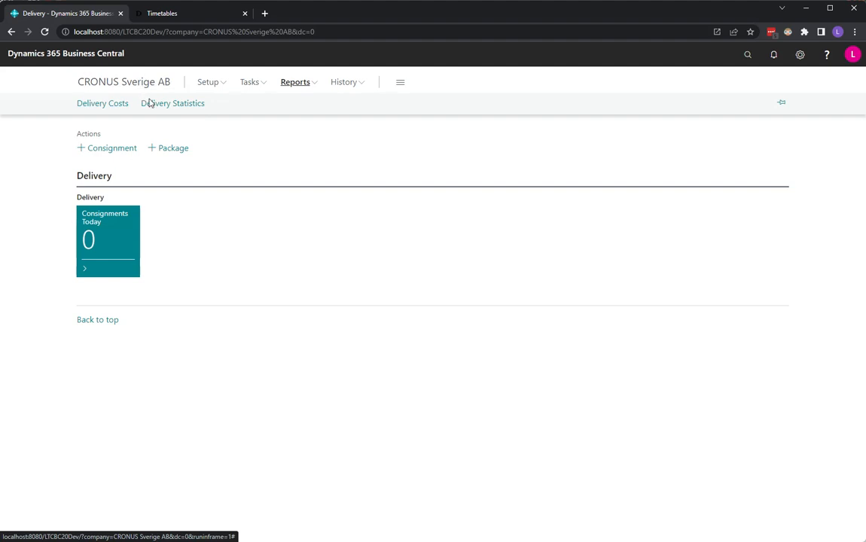
click(195, 106)
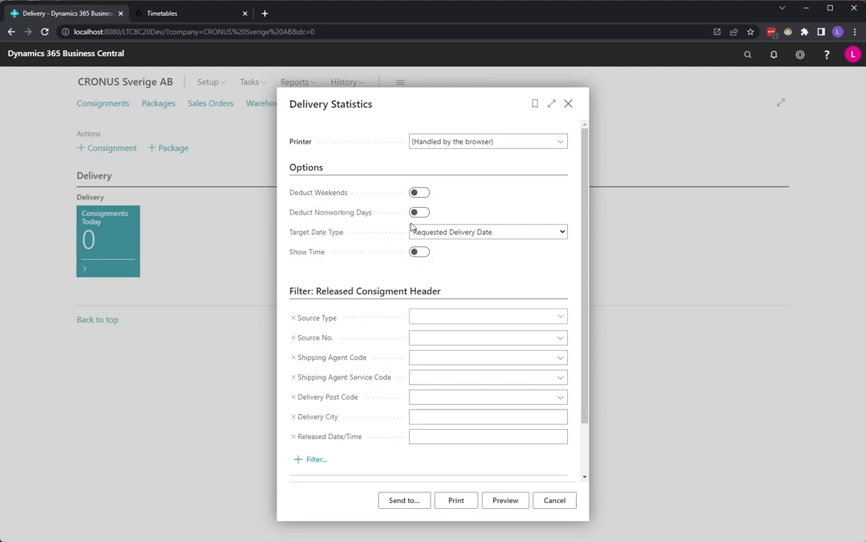
Try to preview the Delivery Statistics report with Timetable Delivery Date/Time as target date type, and close the report request
click(451, 233)
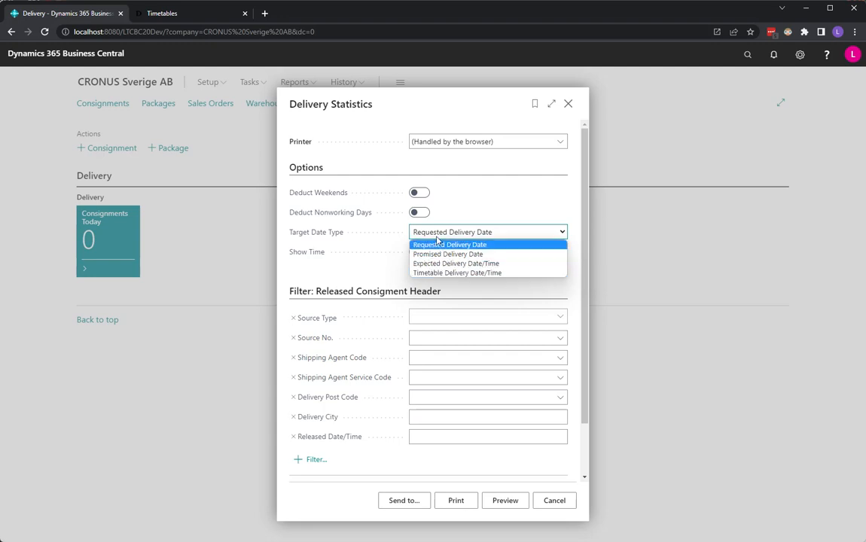
click(480, 273)
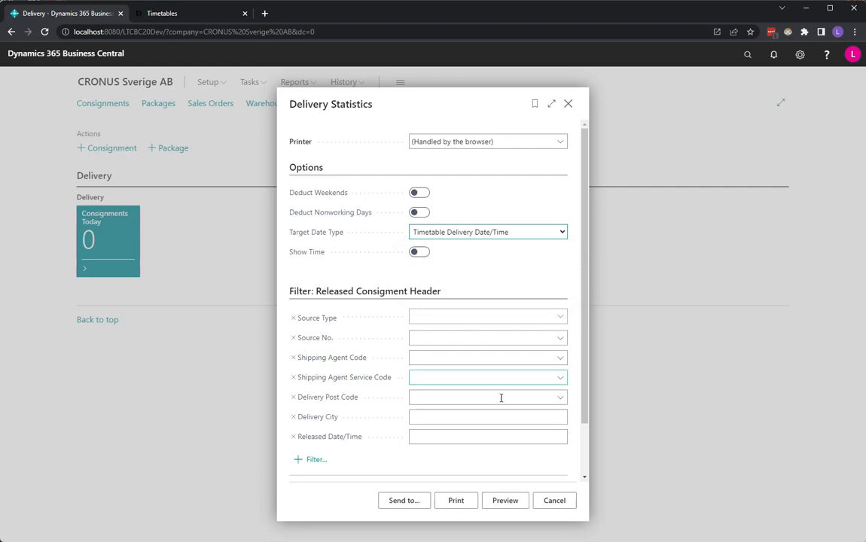
click(507, 500)
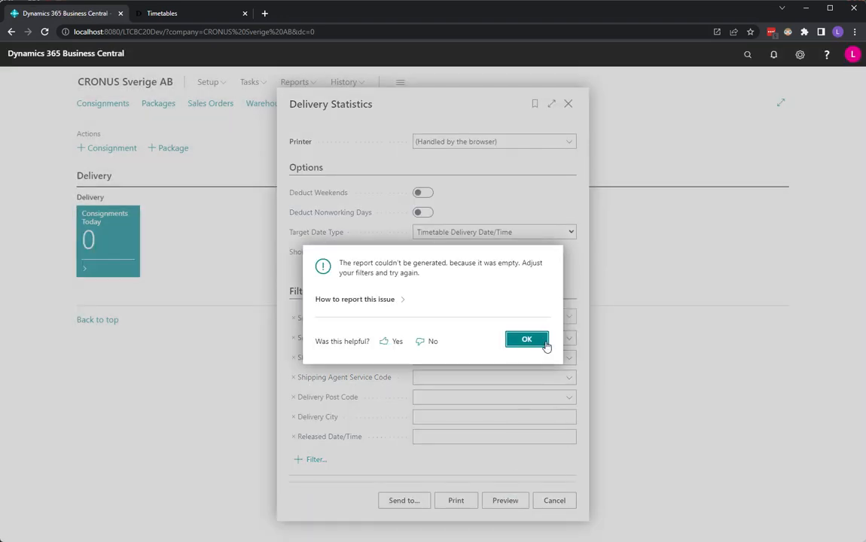
click(528, 340)
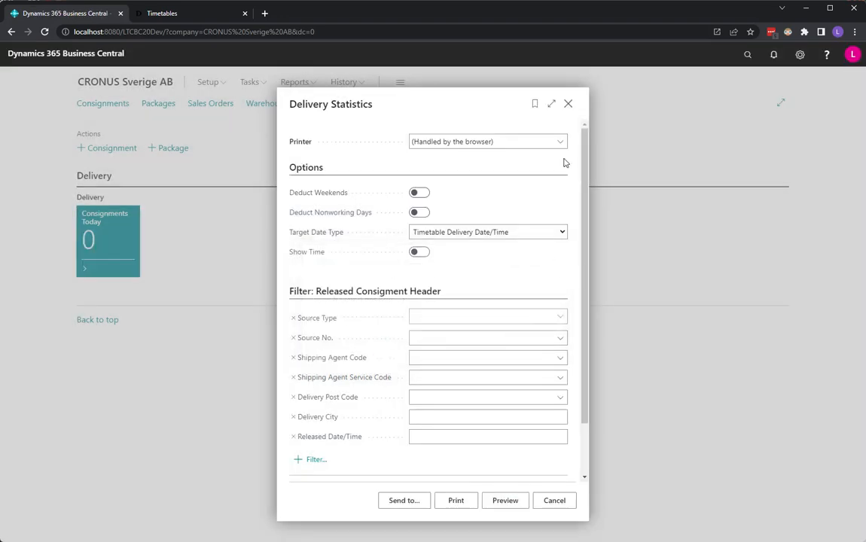
click(569, 103)
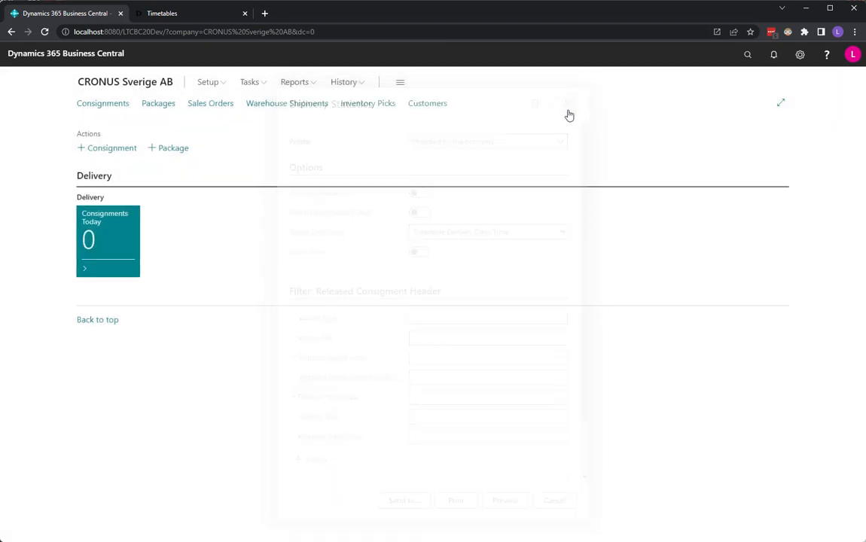